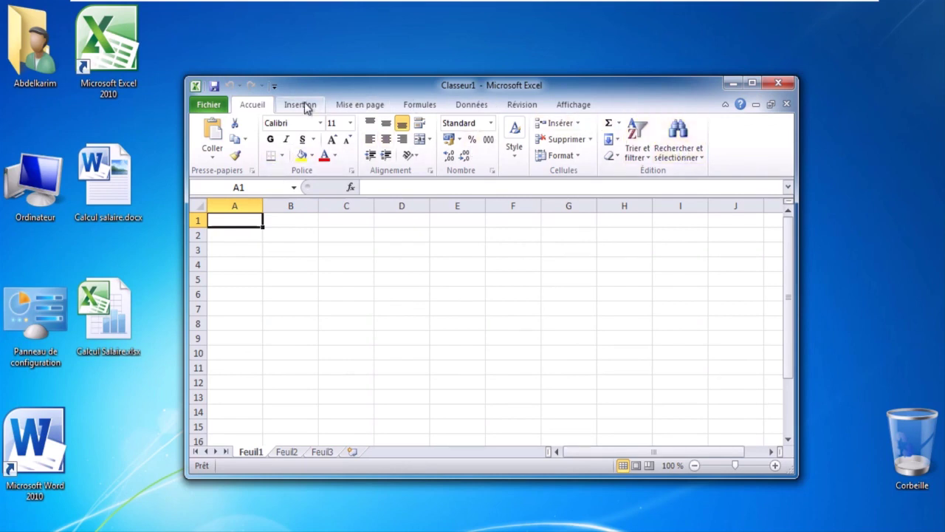
- Examine the Insertion, Mise en page, Formules, Données, Révision, Affichage and Accueil commands, plus the Fichier options
click(305, 107)
click(352, 105)
click(413, 109)
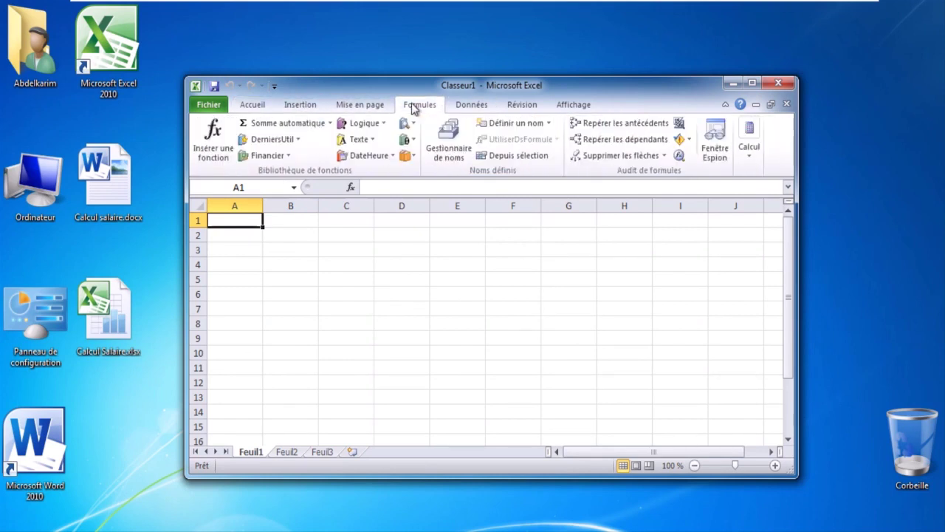
click(469, 107)
click(520, 108)
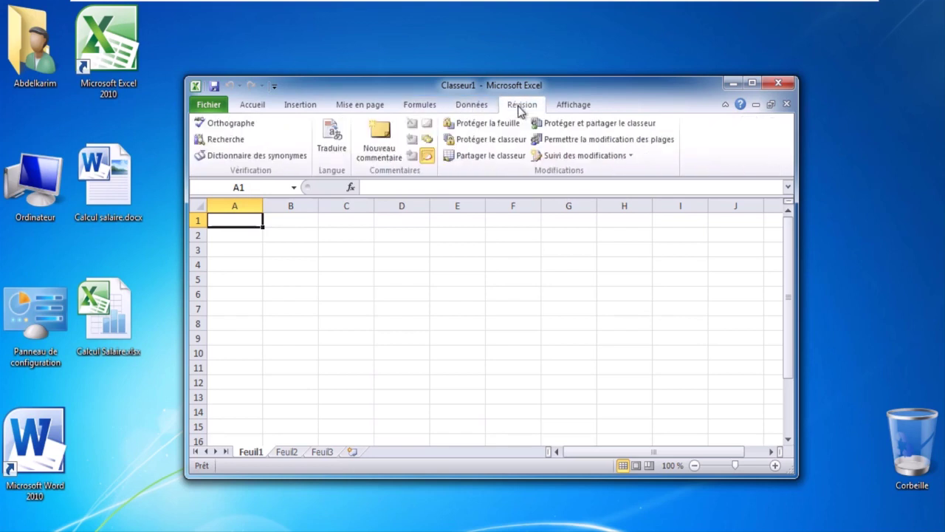
click(559, 108)
click(257, 102)
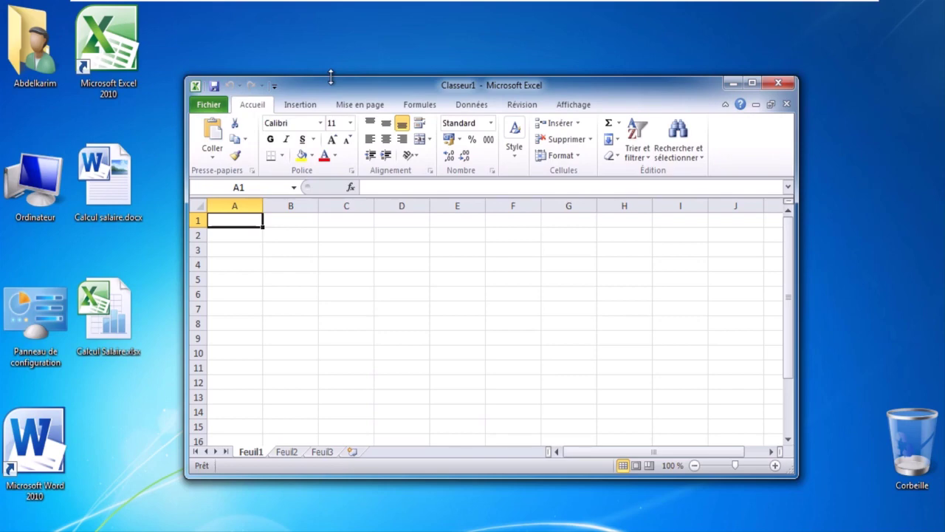
click(216, 108)
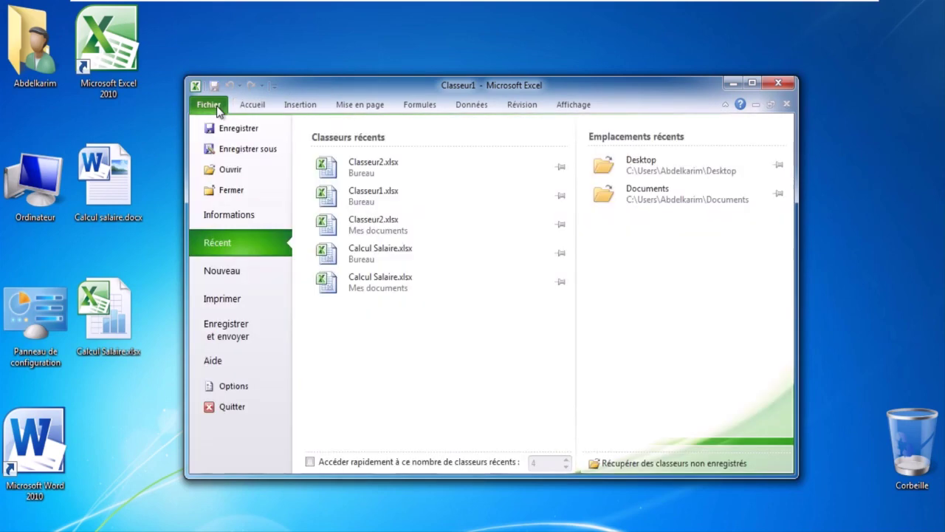
- Save the blank workbook as Classeur1.xlsx on the desktop (Bureau)
key(Escape)
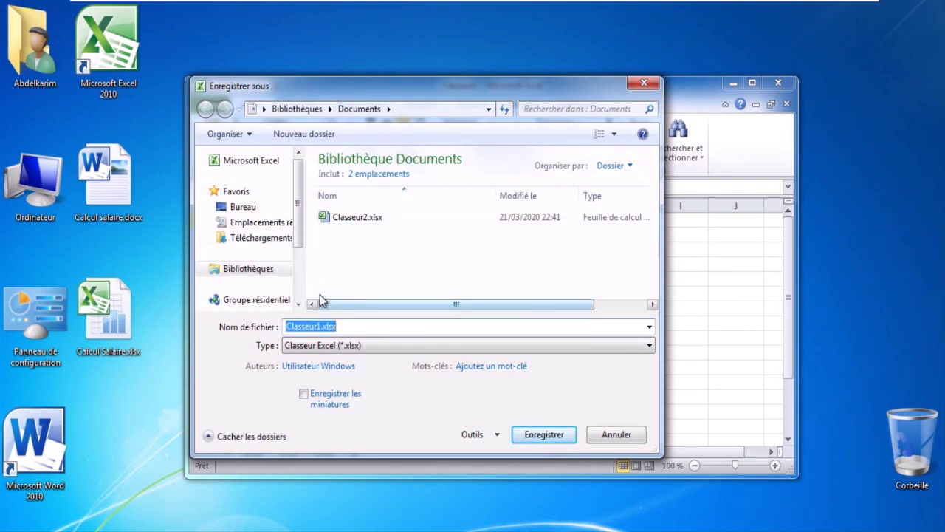
click(258, 210)
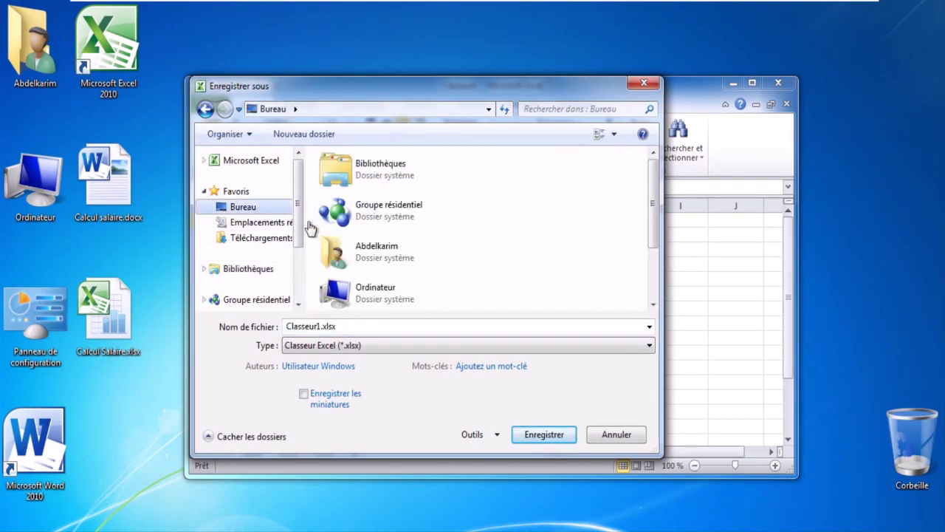
click(544, 436)
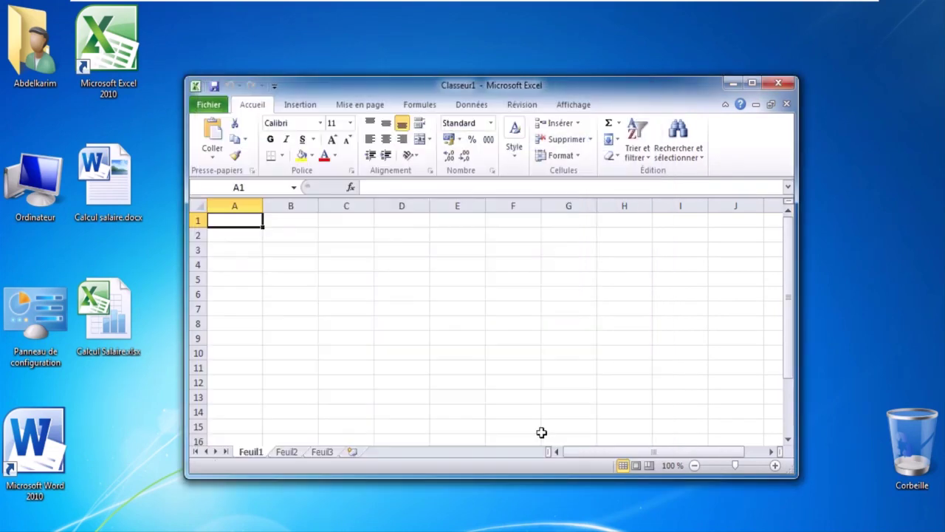
- Close Excel and move the Classeur1.xlsx icon to an empty area of the desktop
click(777, 84)
drag(105, 447, 254, 192)
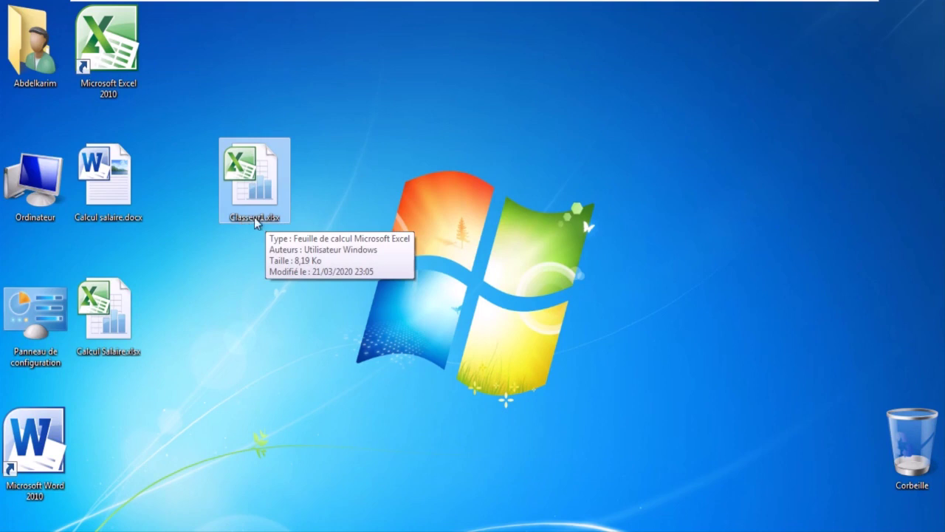
- Rename the Classeur1.xlsx desktop file to Classeur1, removing its extension and accepting the extension change
click(273, 218)
click(279, 217)
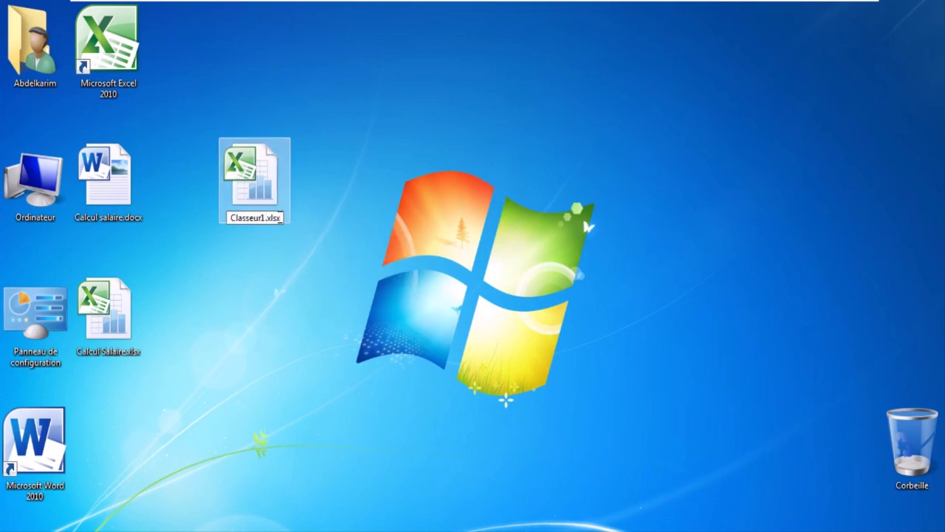
click(297, 250)
key(BackSpace)
key(BackSpace)
key(BackSpace)
key(BackSpace)
key(BackSpace)
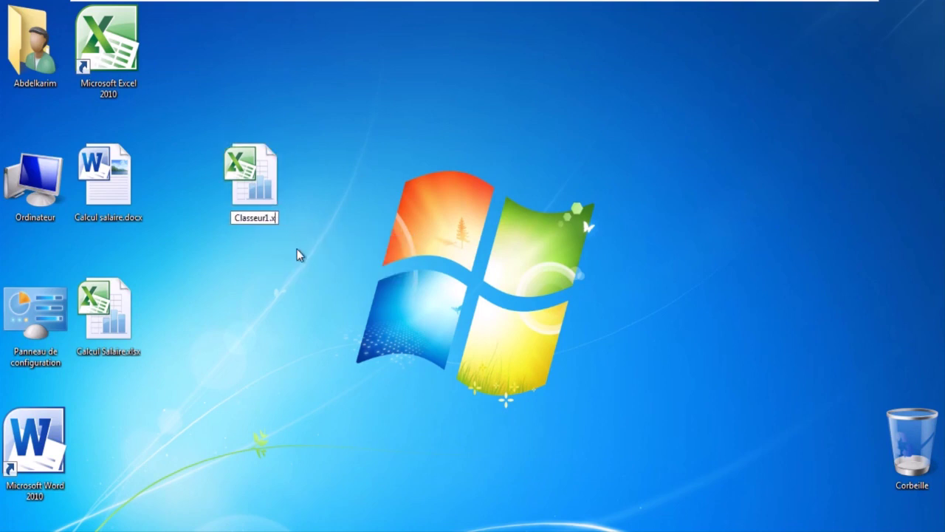
key(Return)
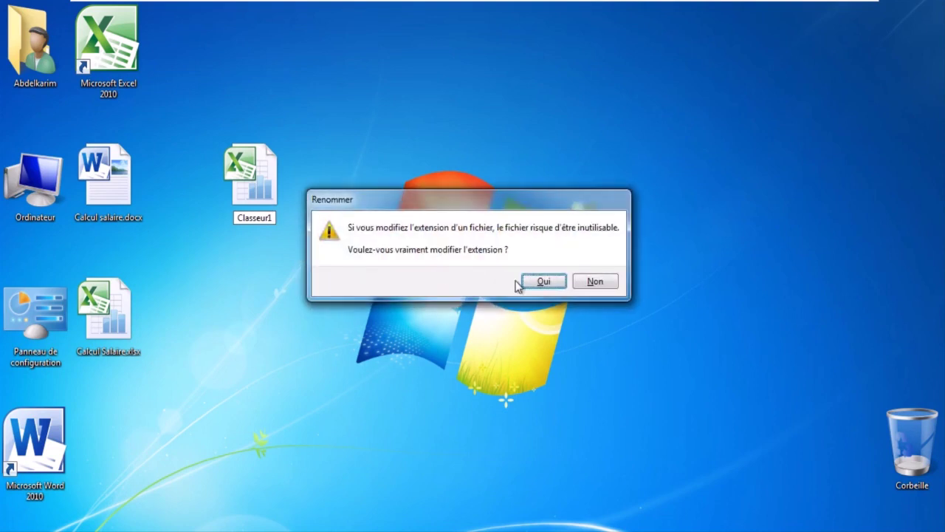
click(527, 281)
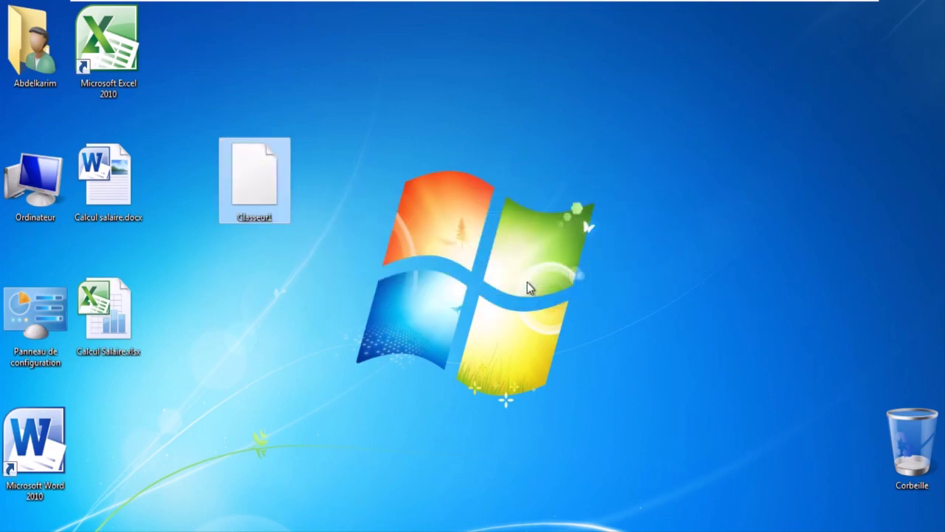
- Add the .xlsx extension back to the Classeur1 file name on the desktop
click(271, 218)
click(273, 218)
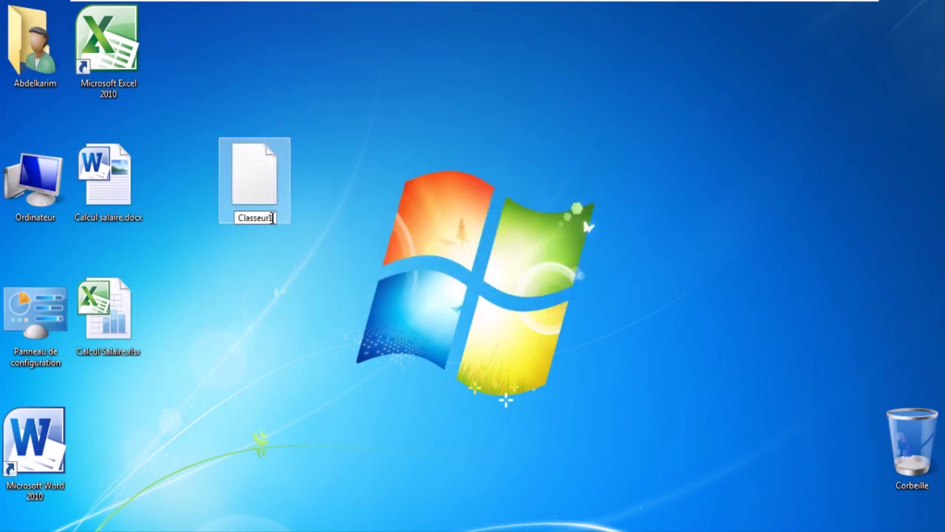
text(.xlsx)
key(Return)
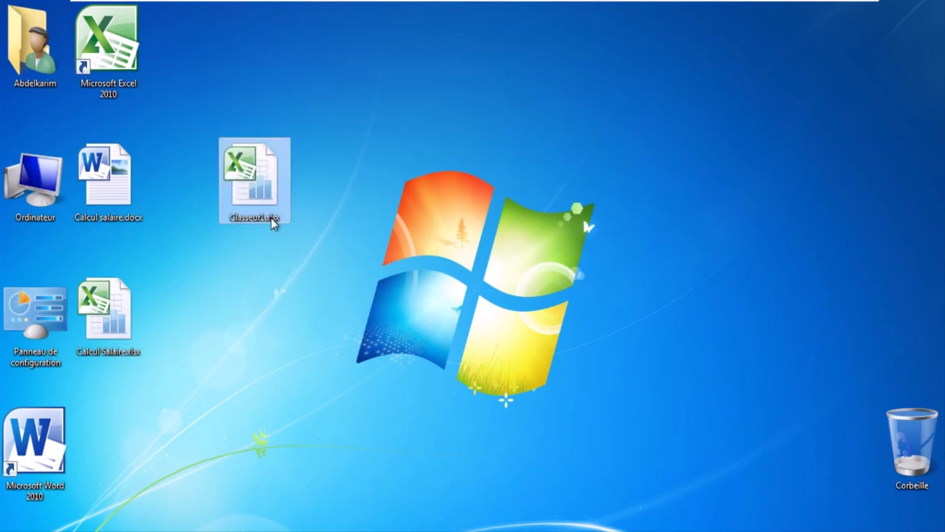
click(264, 251)
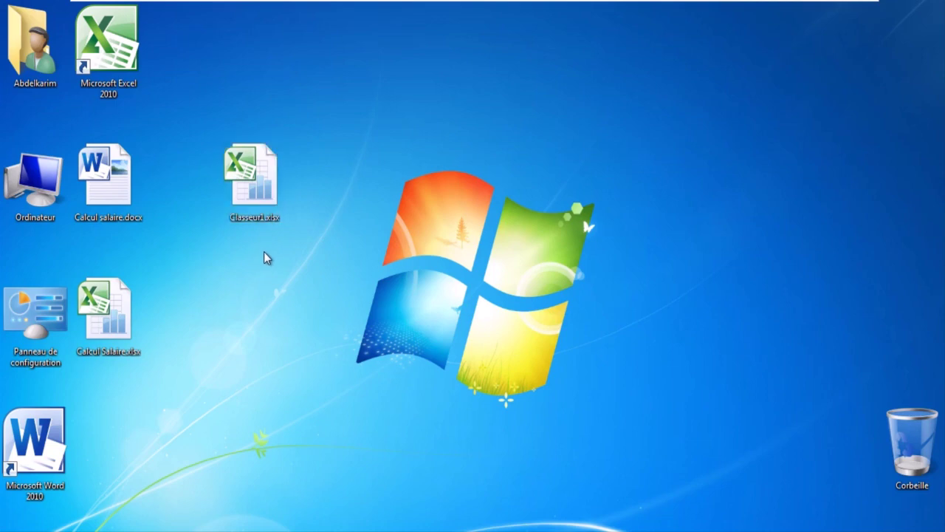
- Open Classeur1.xlsx from the desktop, shift its window slightly to view it, and close it
double_click(255, 198)
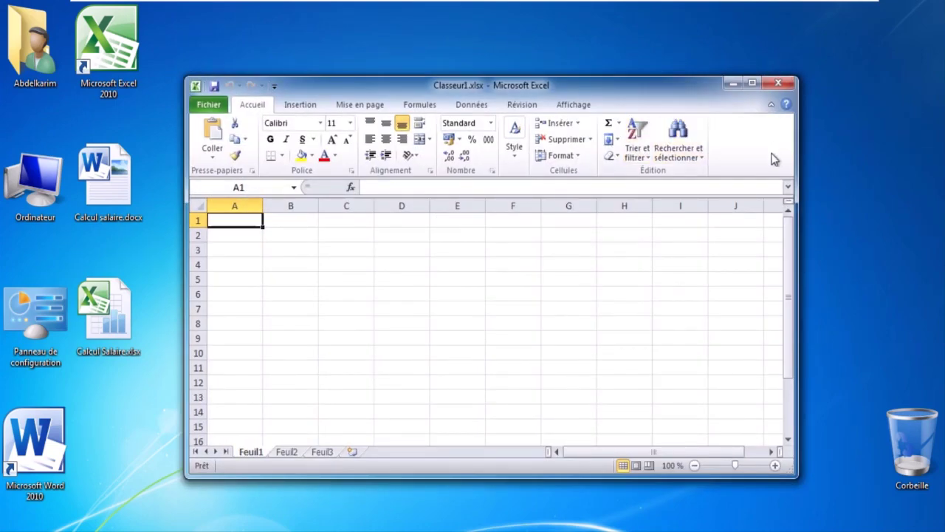
drag(652, 88, 660, 81)
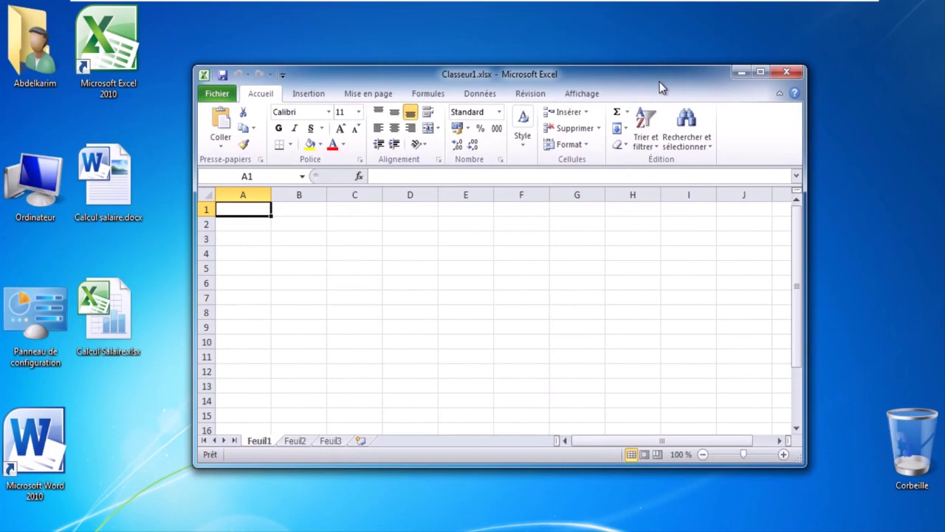
click(787, 73)
- Move the Microsoft Excel 2010 shortcut to an empty spot on the desktop, and test it by starting and closing Excel
drag(108, 44, 401, 51)
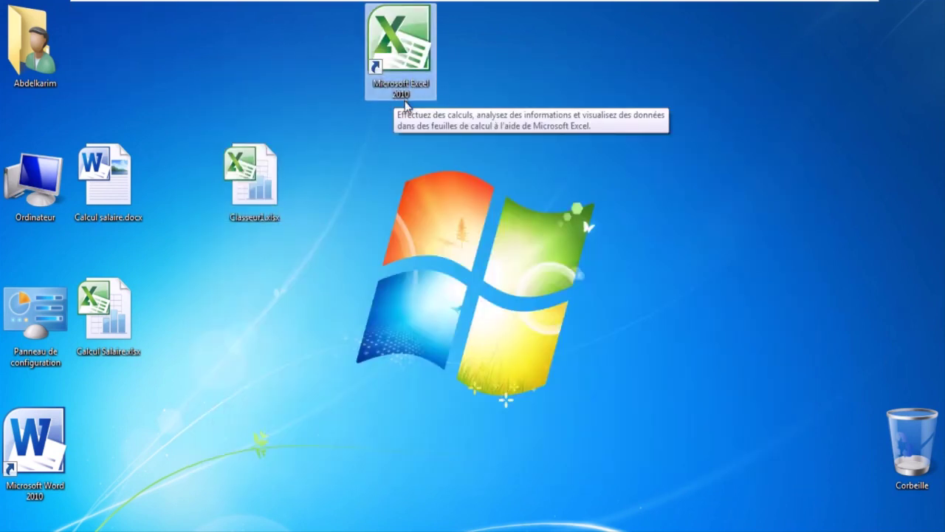
double_click(412, 59)
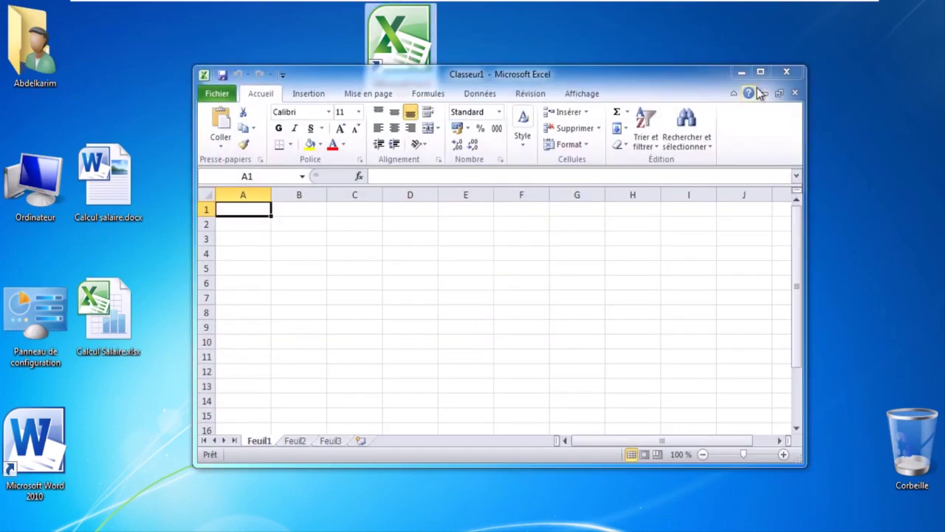
click(786, 72)
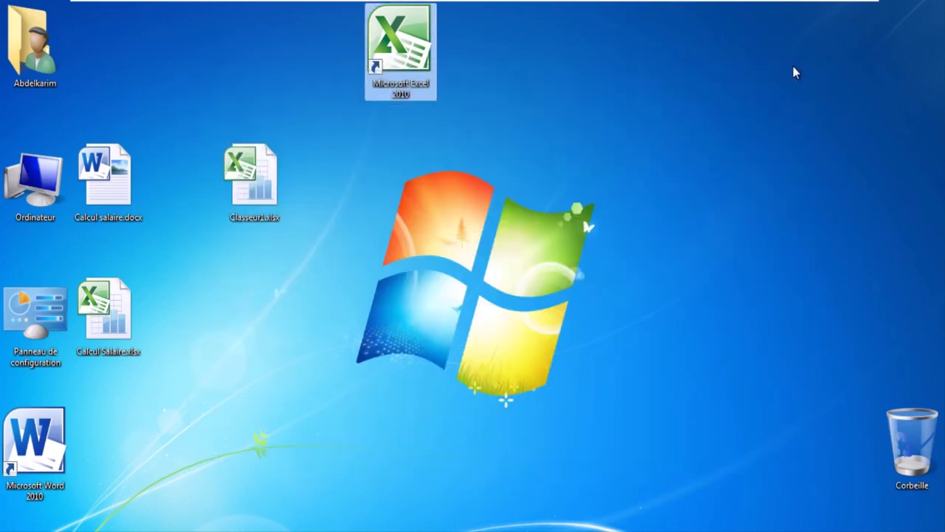
- Switch to the Windows 10 desktop and start Excel there with a blank workbook in a non-maximized window
click(814, 9)
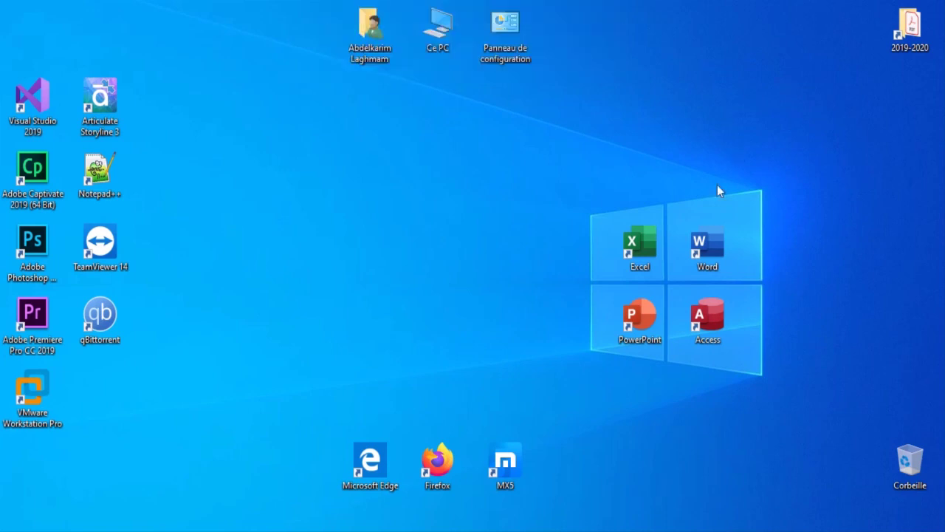
double_click(649, 243)
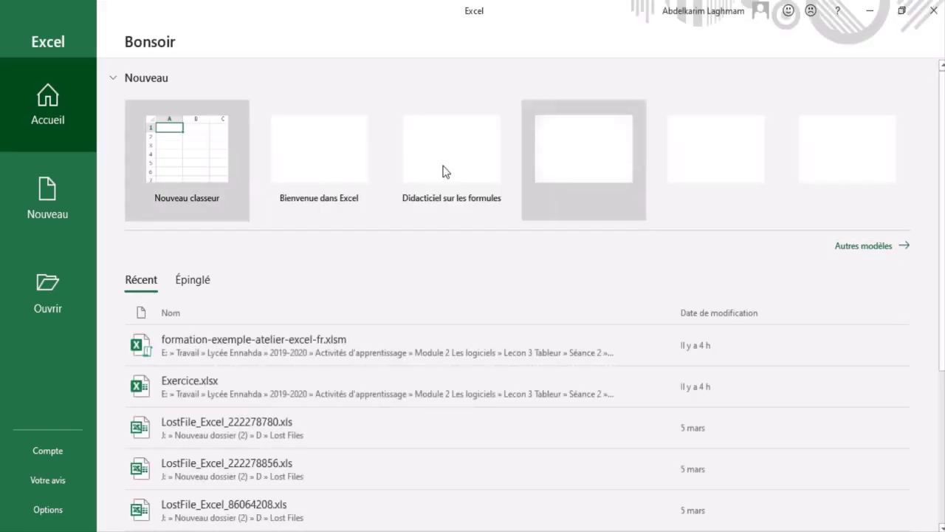
click(239, 158)
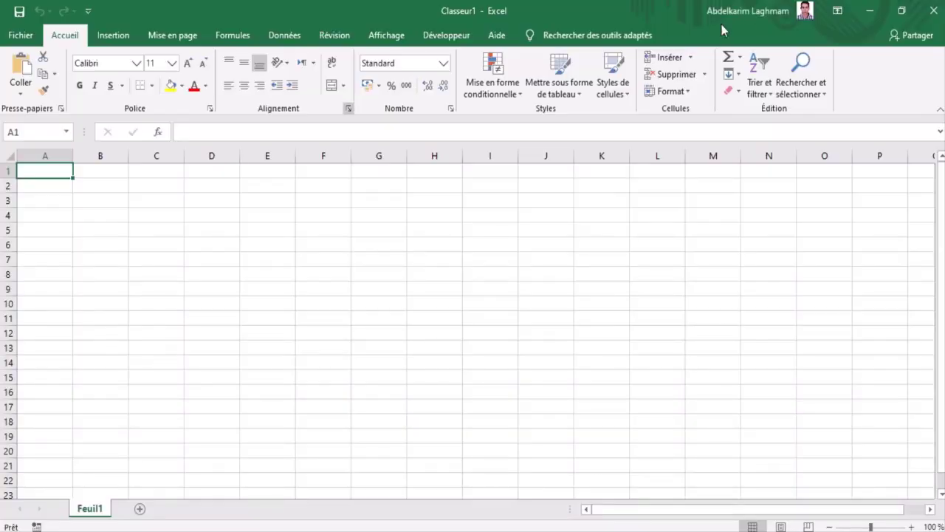
click(902, 10)
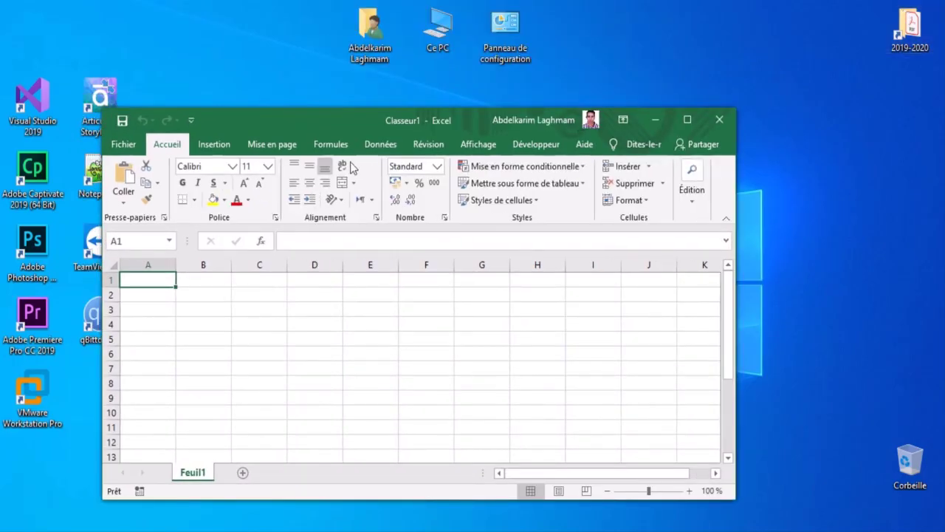
drag(262, 126, 347, 117)
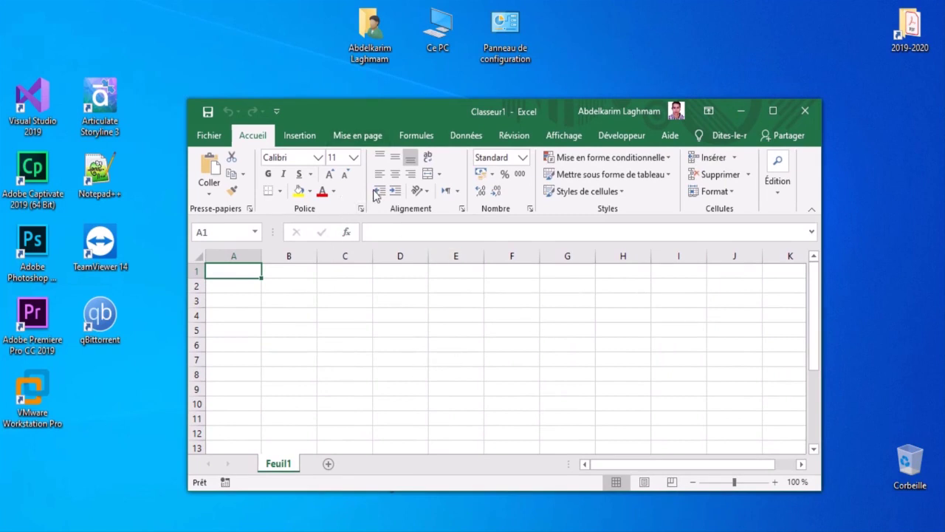
- Examine the newer Excel's Insertion, Mise en page, Formules, Données, Révision and Affichage commands, plus its Fichier page
click(299, 133)
click(358, 136)
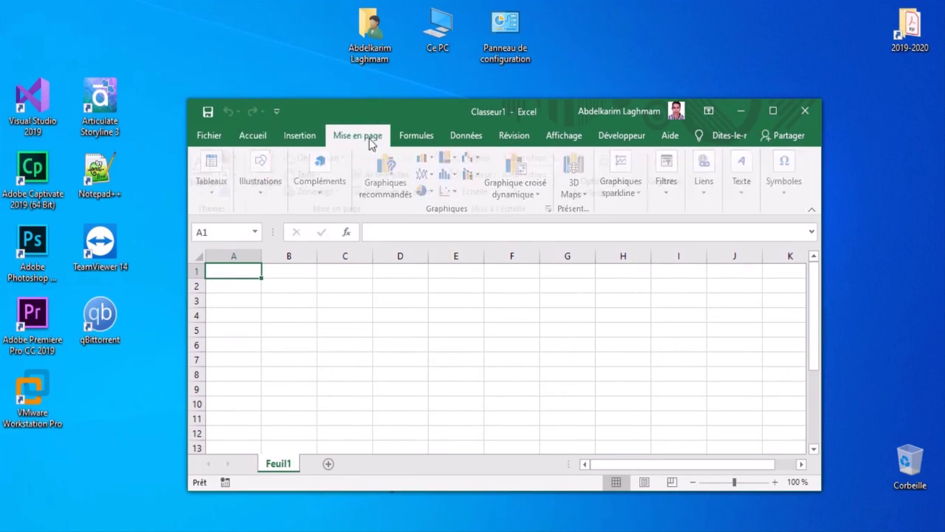
click(416, 135)
click(466, 139)
click(511, 139)
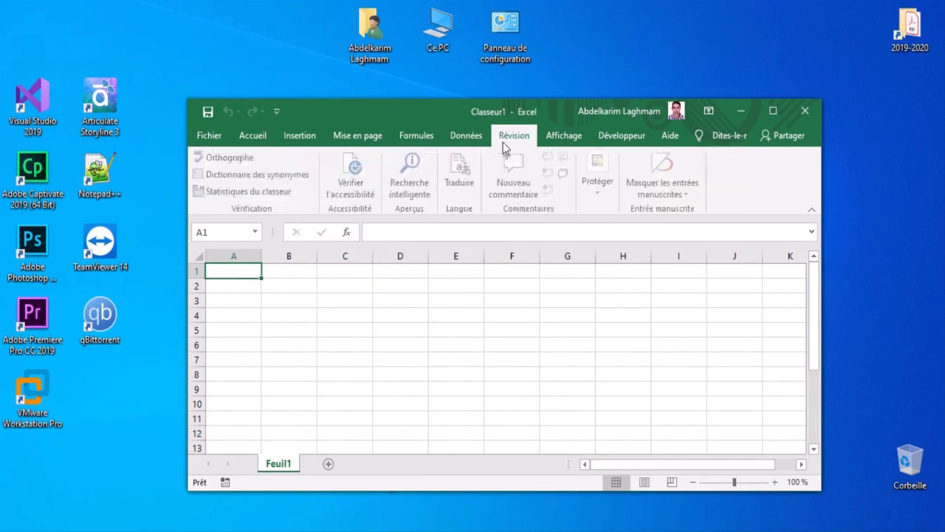
click(568, 139)
click(209, 136)
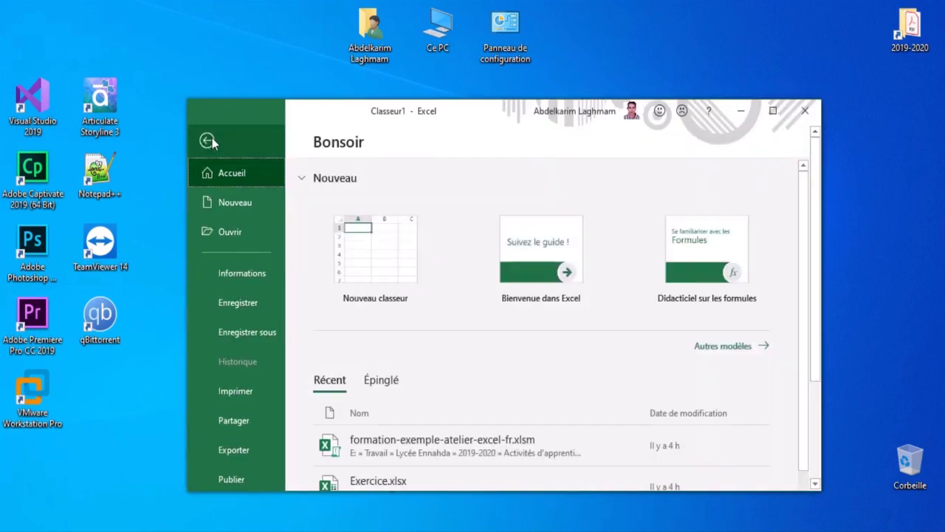
click(211, 138)
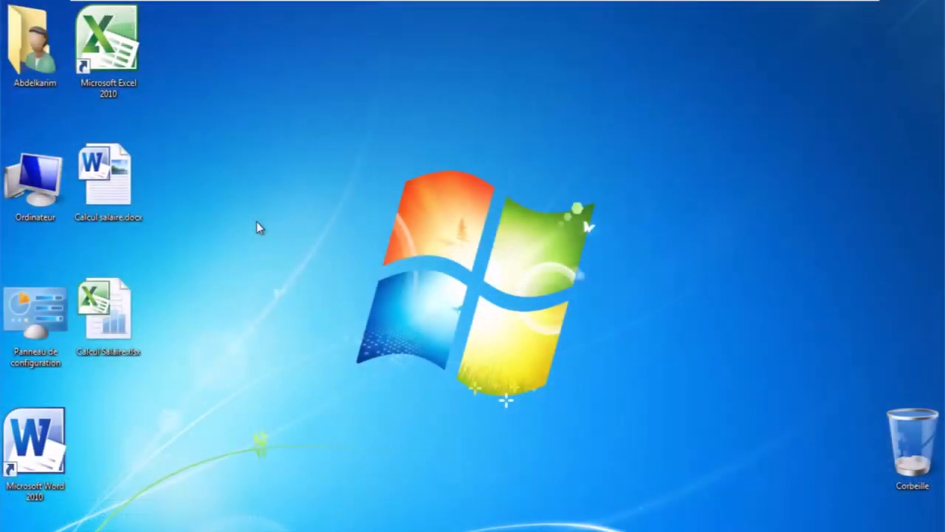
- Start Microsoft Excel 2010 on the Windows 7 desktop, and restore down and re-maximize the Classeur1 workbook window
click(105, 62)
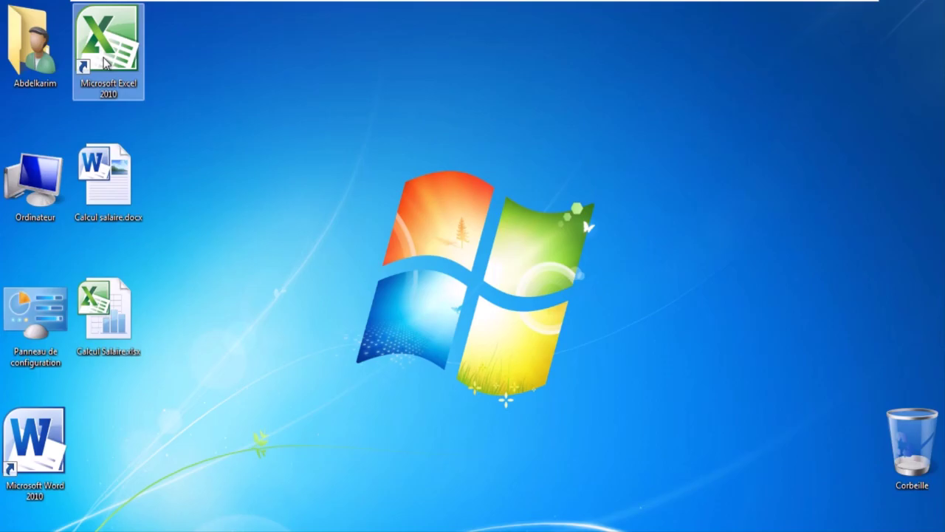
double_click(105, 62)
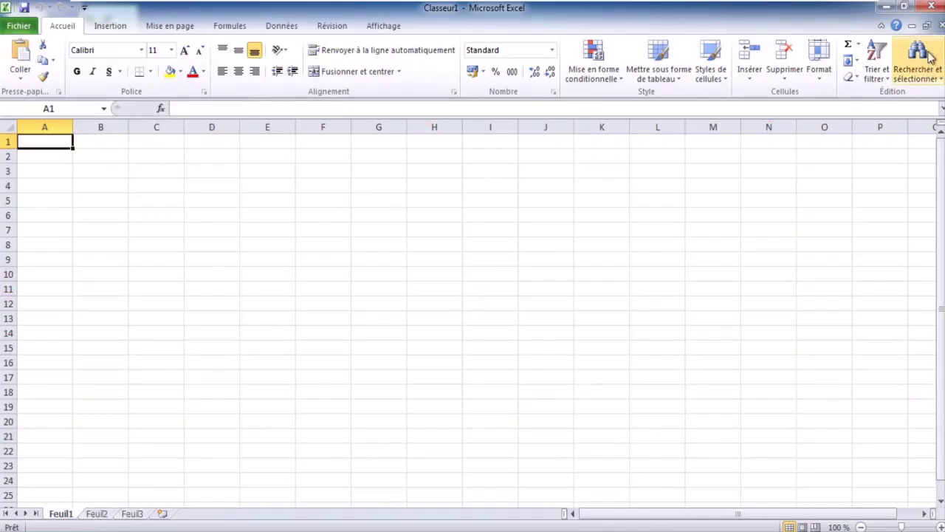
click(927, 25)
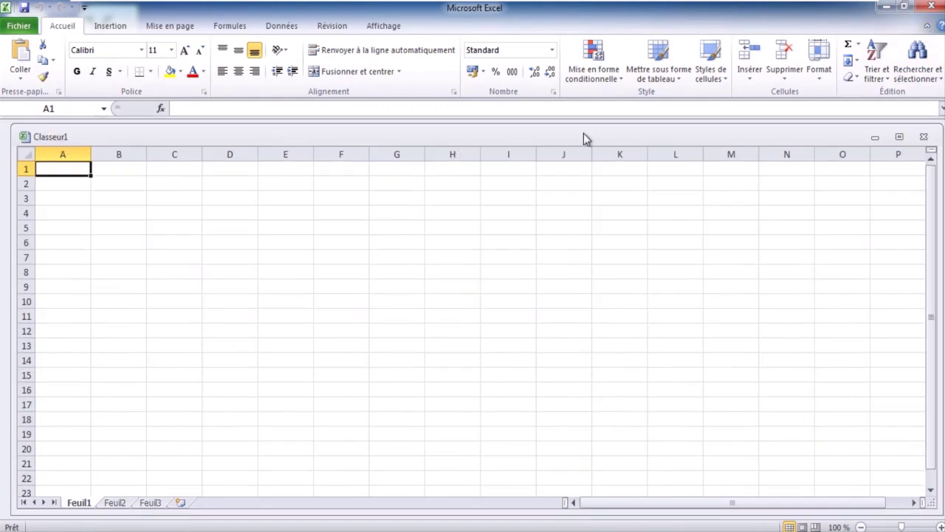
click(899, 137)
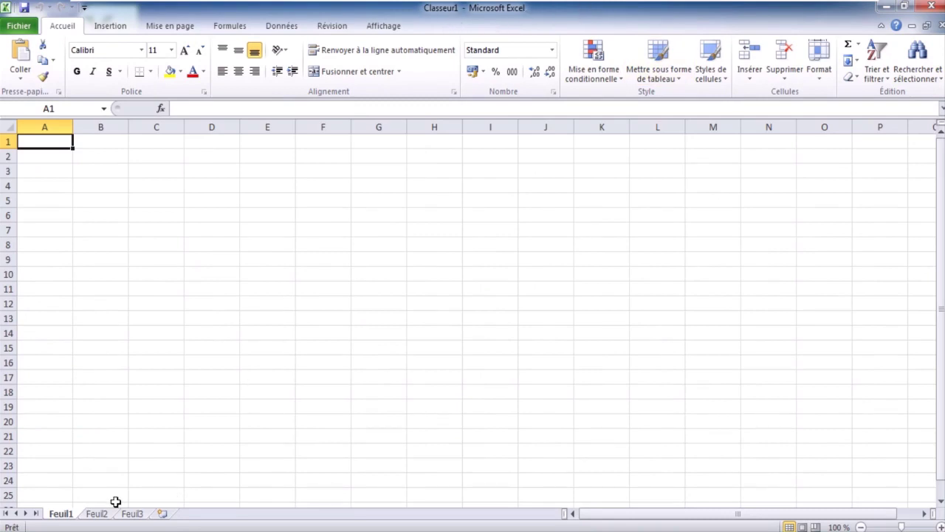
- View sheets Feuil2 and Feuil3, and delete both from the workbook, starting with Feuil3
click(95, 514)
click(129, 514)
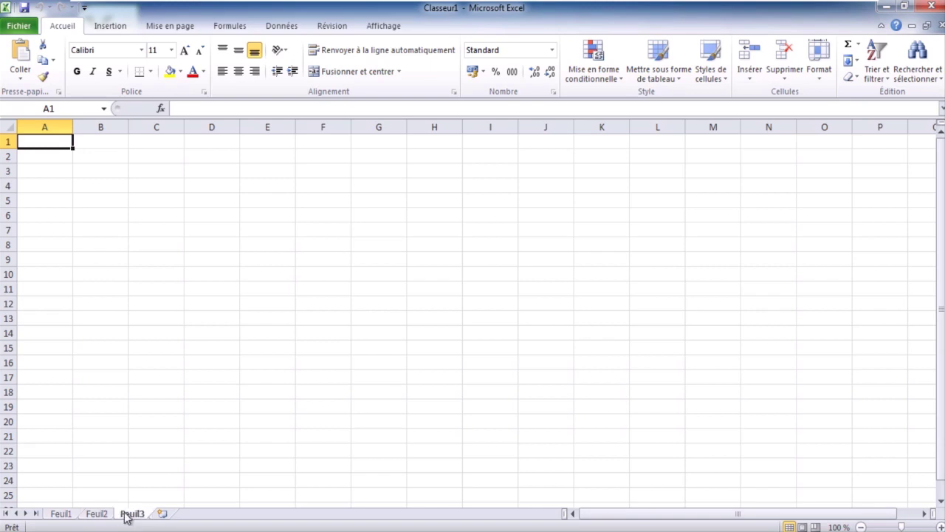
right_click(126, 517)
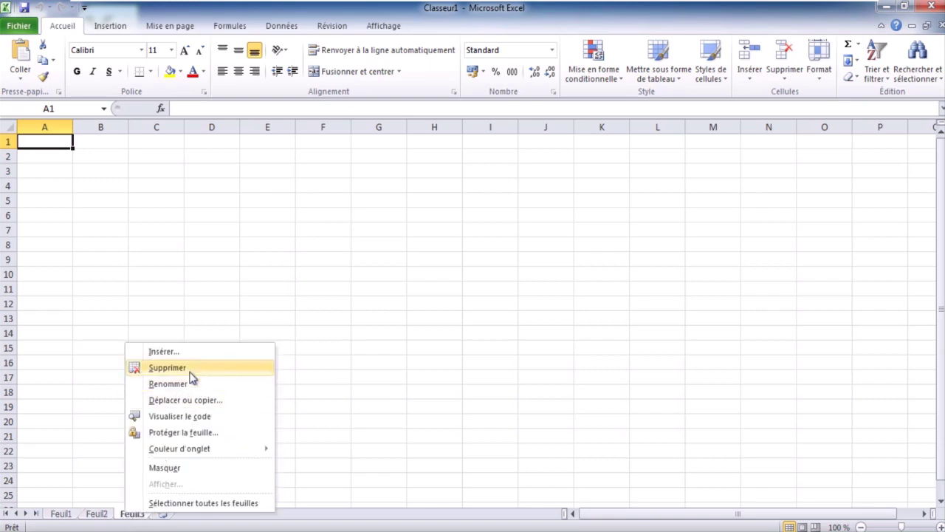
click(247, 368)
right_click(94, 517)
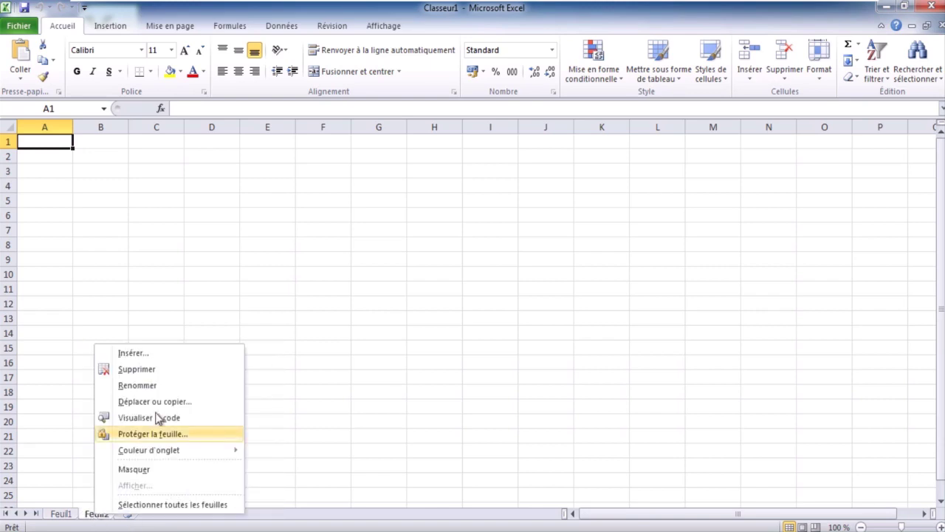
click(152, 369)
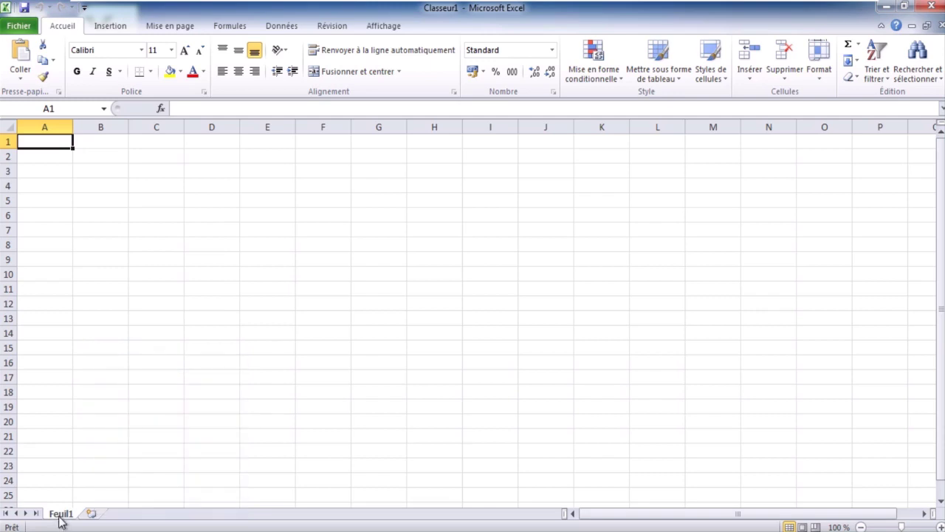
- Try to delete the only remaining sheet, Feuil1, and dismiss the message
right_click(62, 517)
click(96, 372)
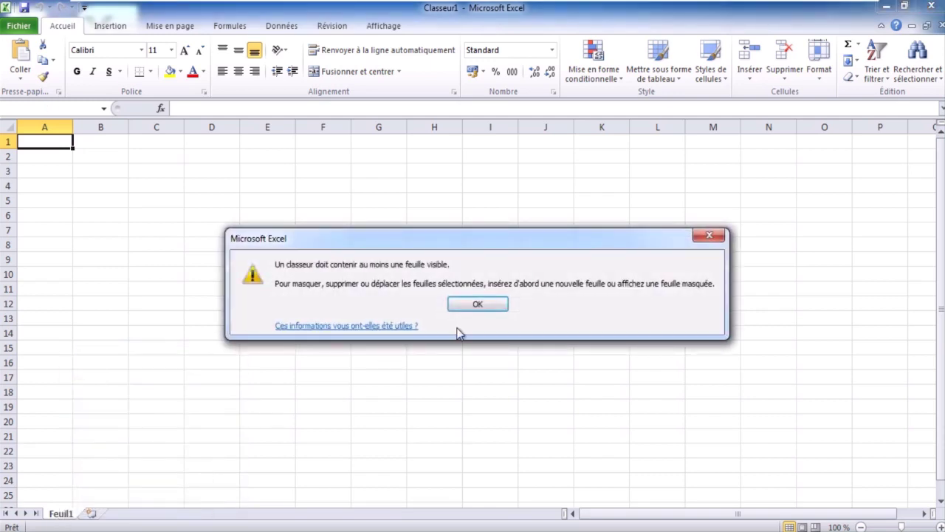
click(503, 303)
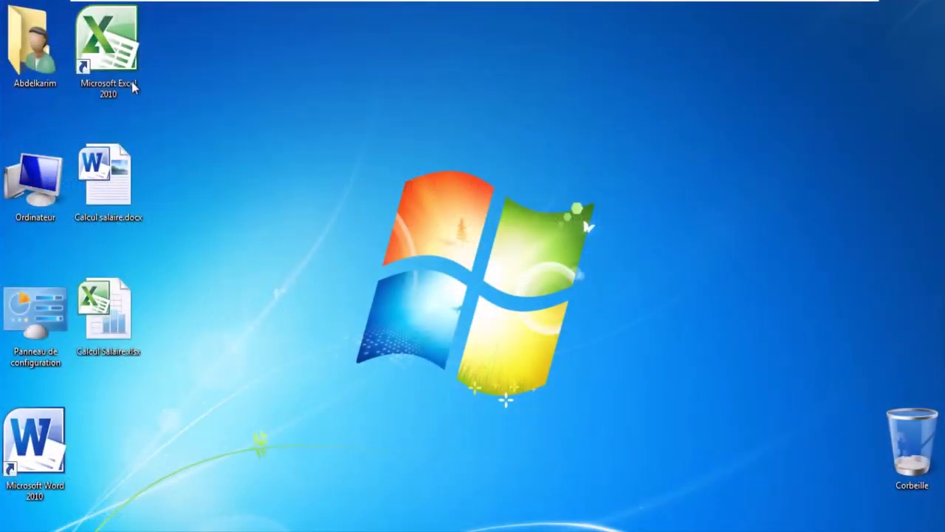
- Start Microsoft Excel 2010 from the desktop and go to cell XFD1 to examine the sheet's last column
double_click(108, 45)
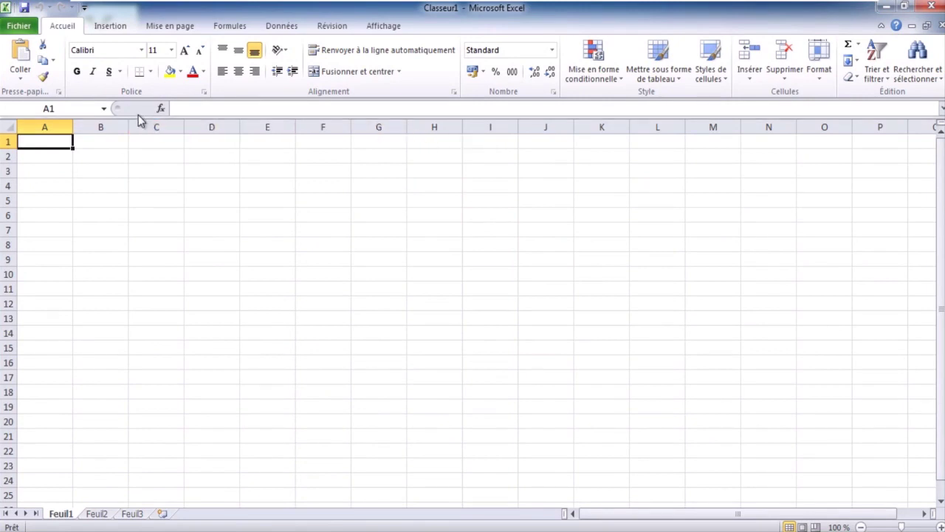
click(918, 66)
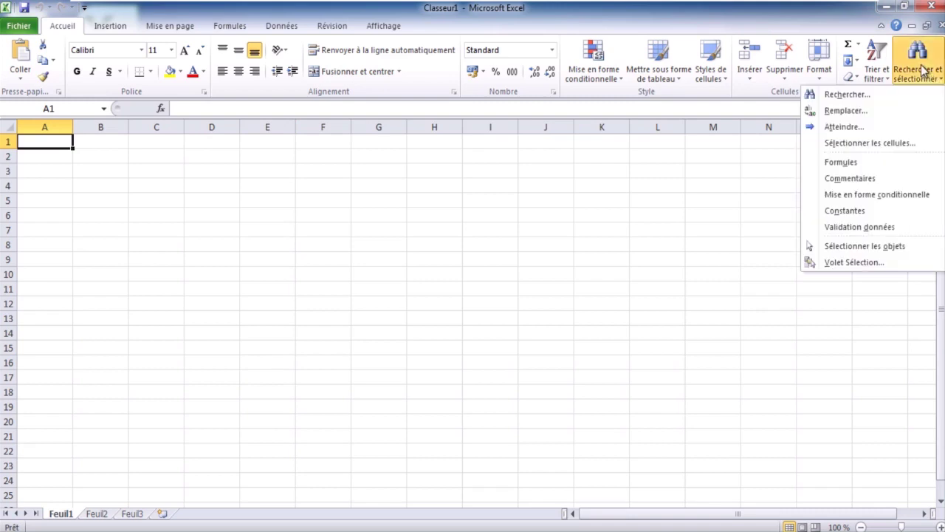
click(897, 128)
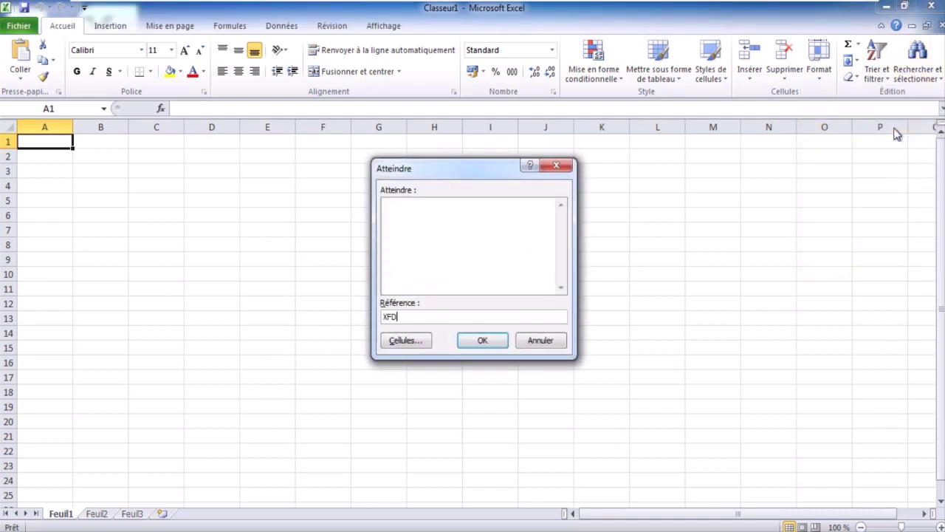
key(Return)
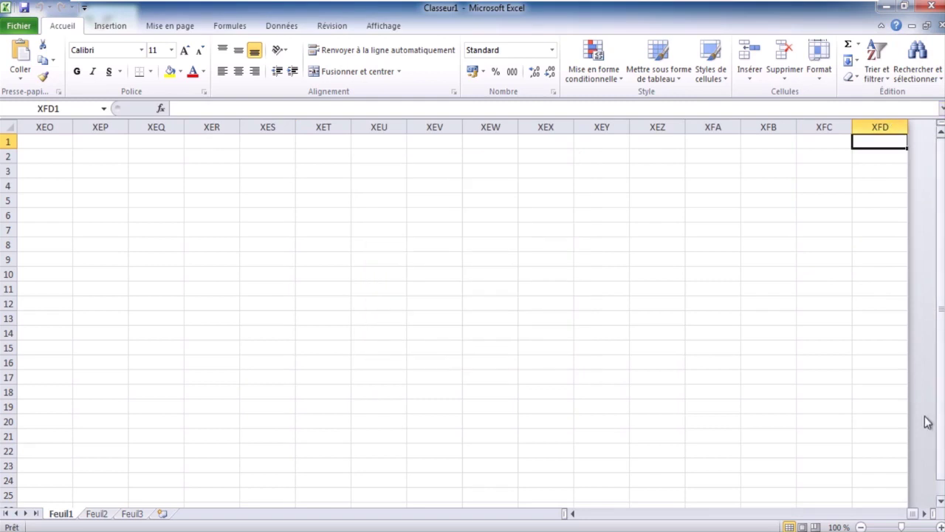
double_click(928, 514)
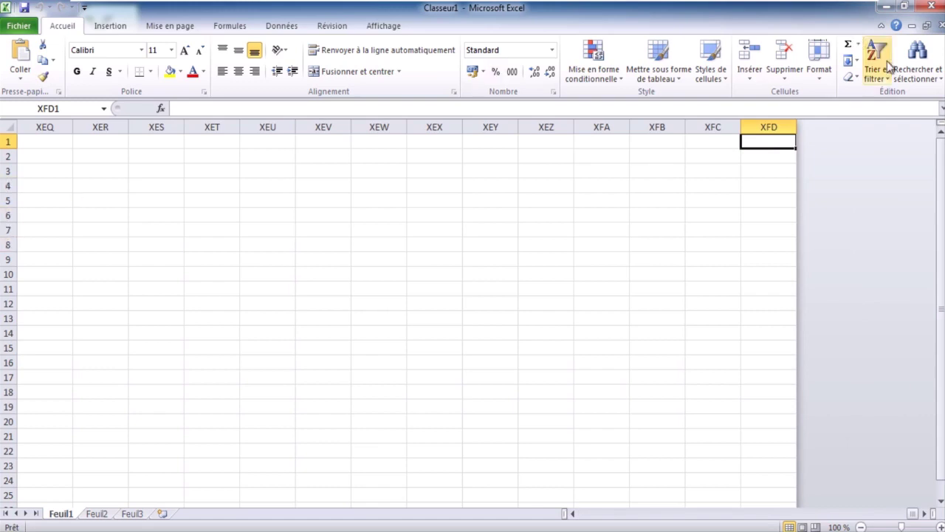
- Go to cell A1048576 and select the whole last row of the sheet, row 1048576
click(916, 74)
click(897, 126)
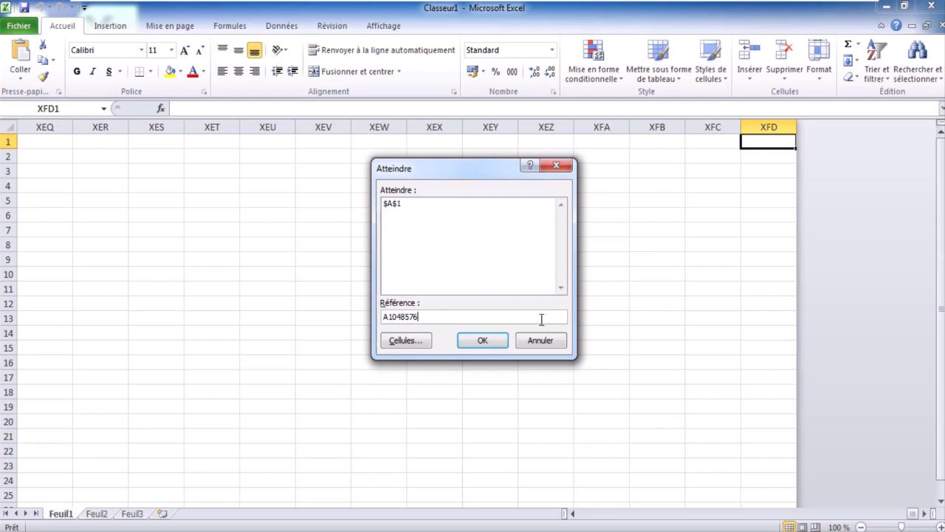
key(Return)
click(523, 318)
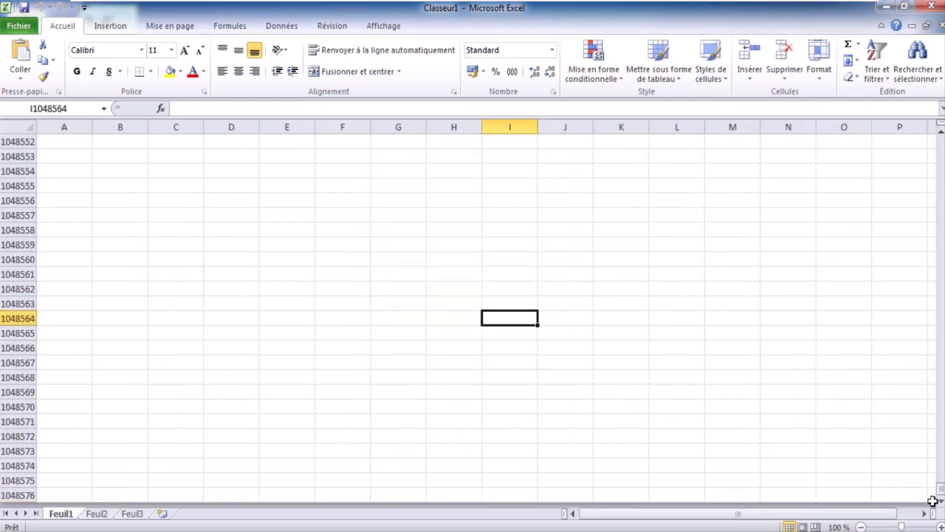
scroll(936, 501, down, 1)
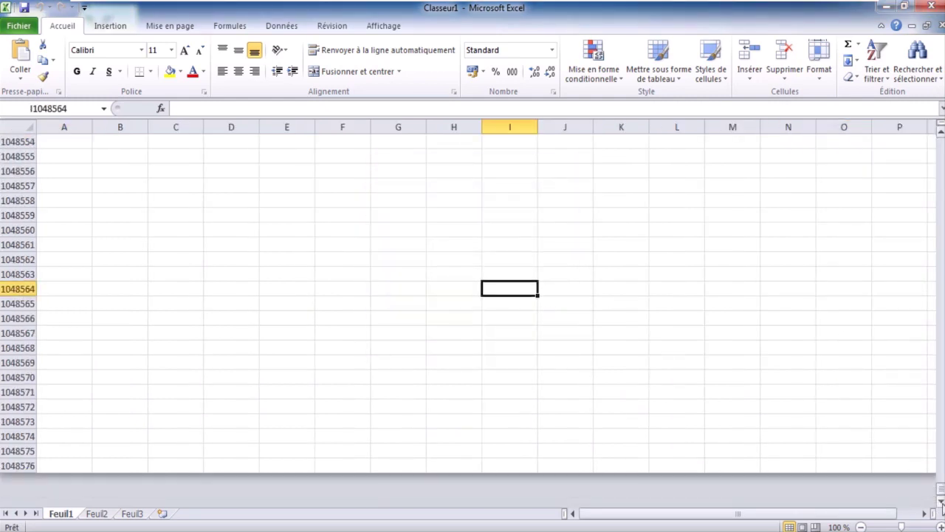
click(17, 466)
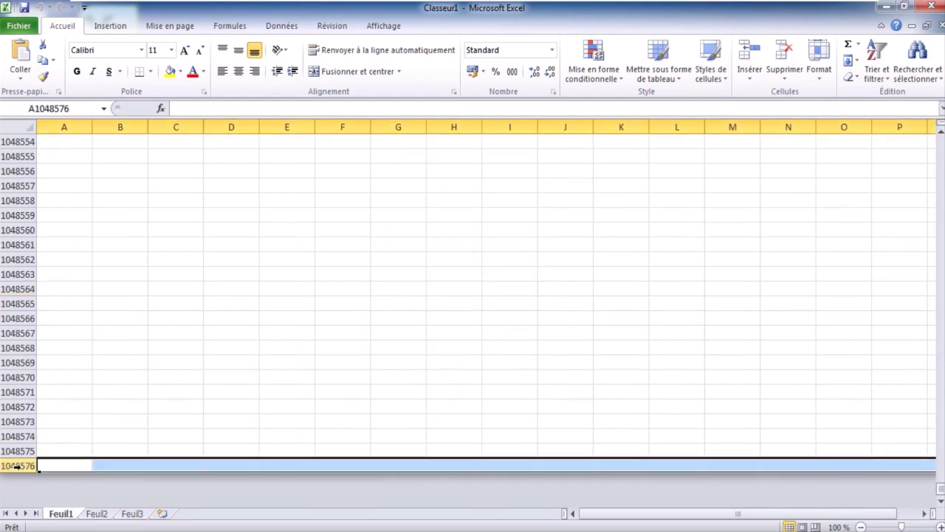
- Return to cell A1 with the Atteindre command
click(915, 74)
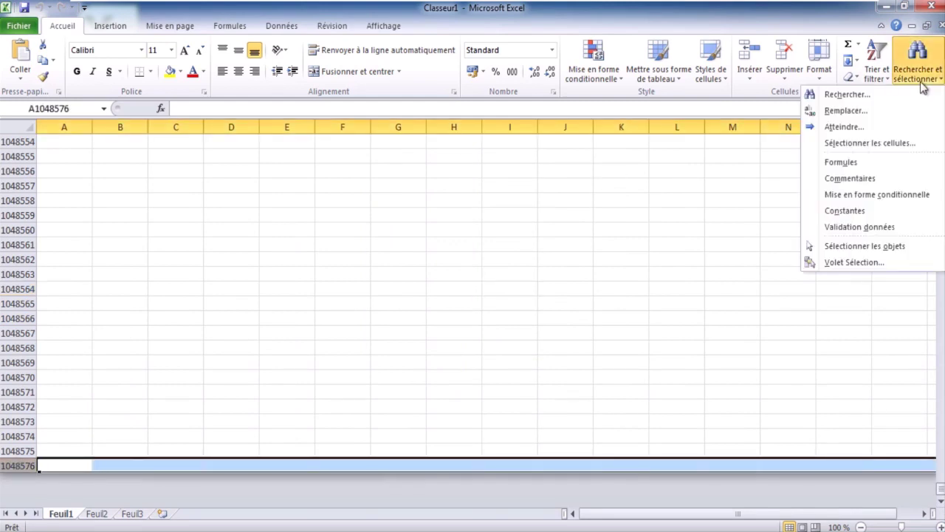
click(885, 132)
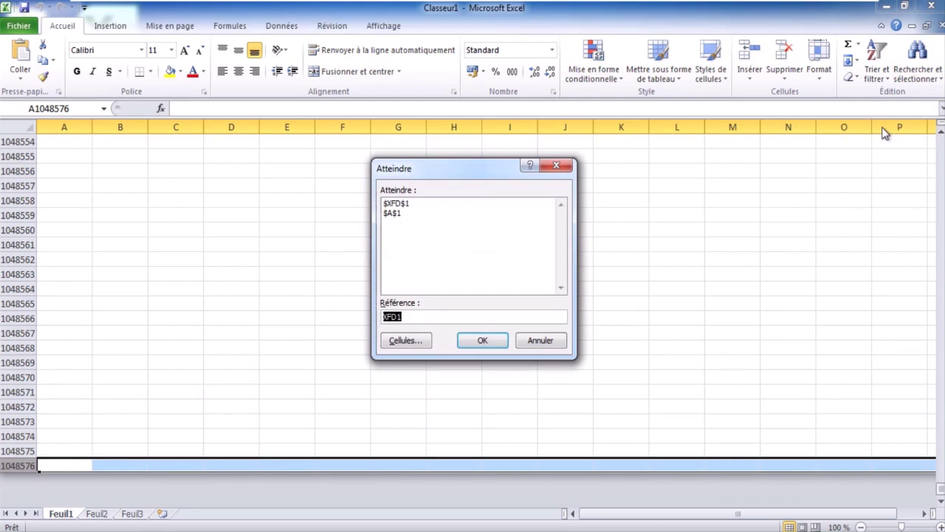
text(A1)
key(Return)
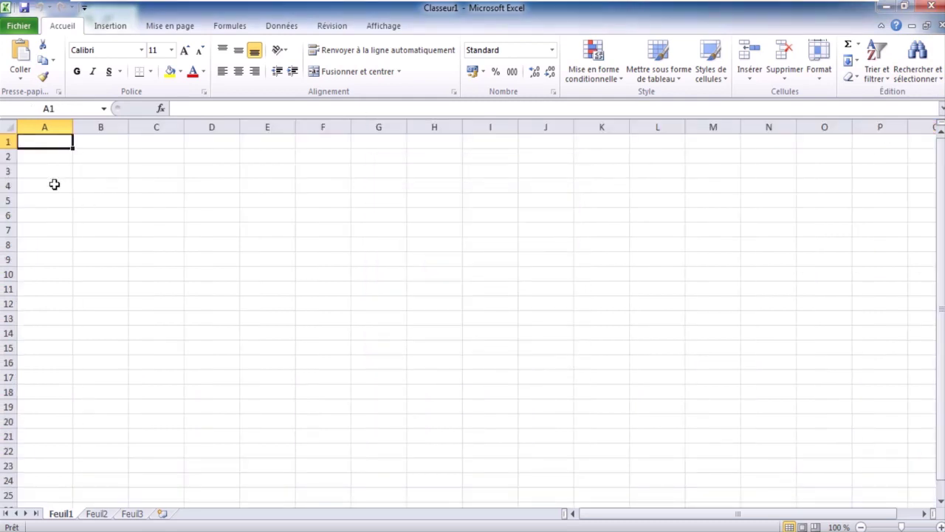
- Select cells B2, D4 and F4 one after another and check each one's address in the Name Box
click(103, 161)
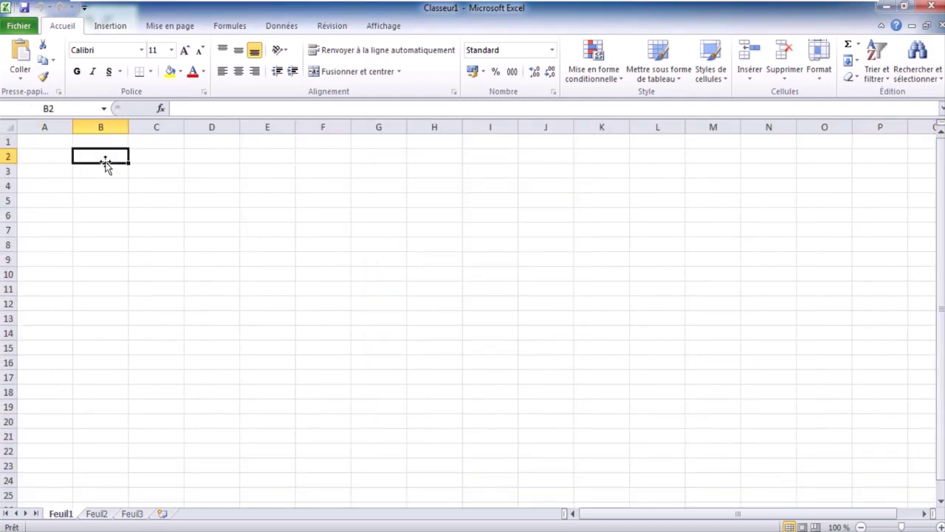
click(46, 108)
click(200, 182)
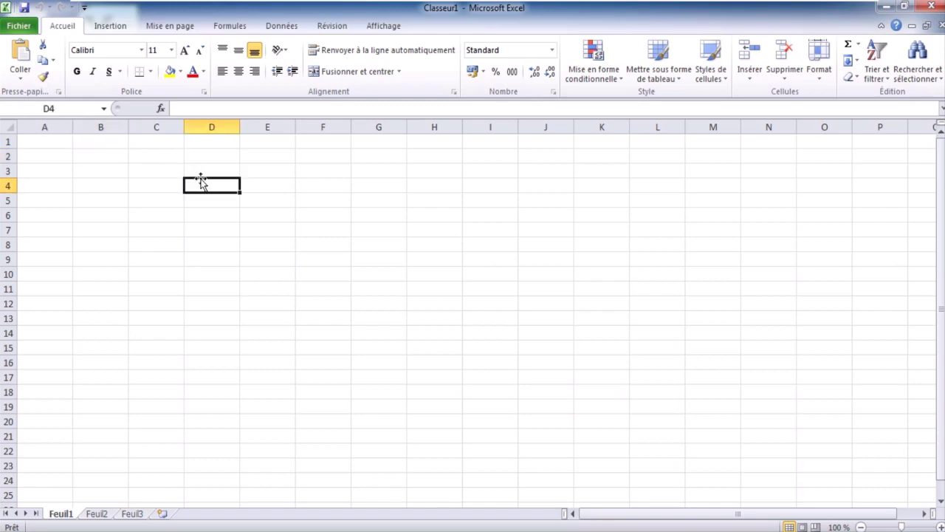
click(46, 107)
click(316, 189)
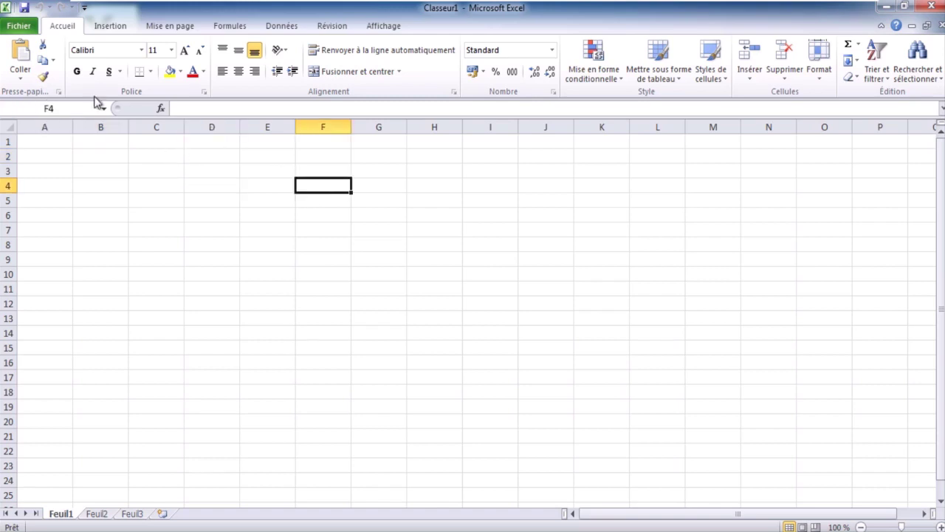
click(49, 108)
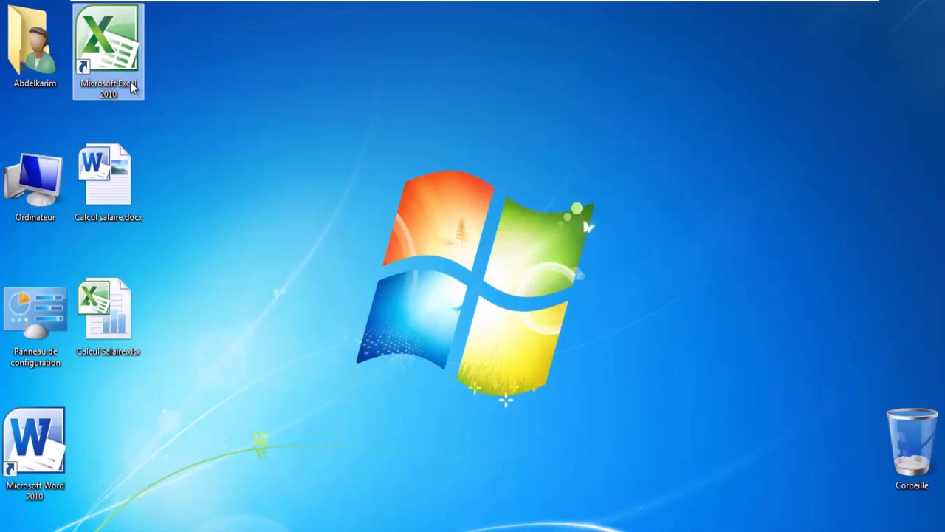
- Start Microsoft Excel 2010 and select the ranges C4:E7, F9:H9, B6:B12 and D6:G6 in turn, finishing on cell B4
double_click(131, 87)
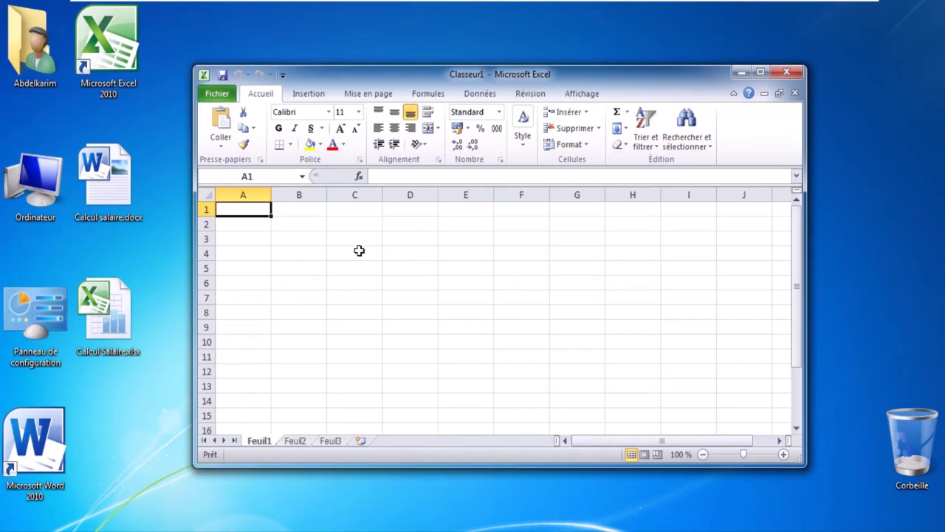
drag(356, 252, 488, 301)
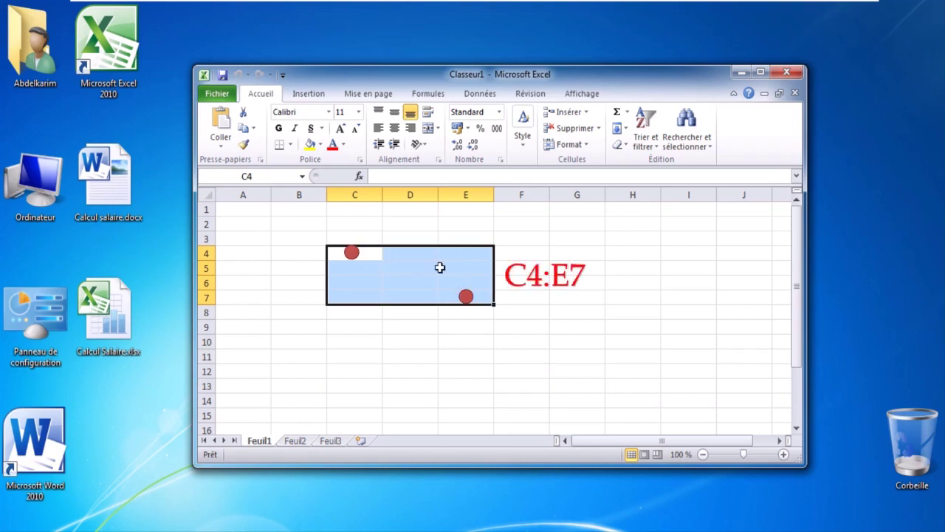
drag(526, 326, 640, 326)
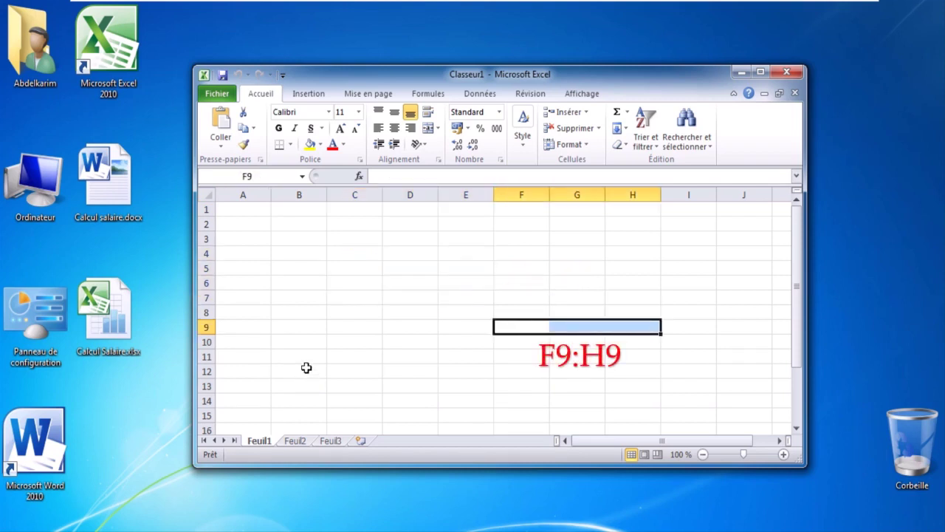
drag(306, 369, 297, 286)
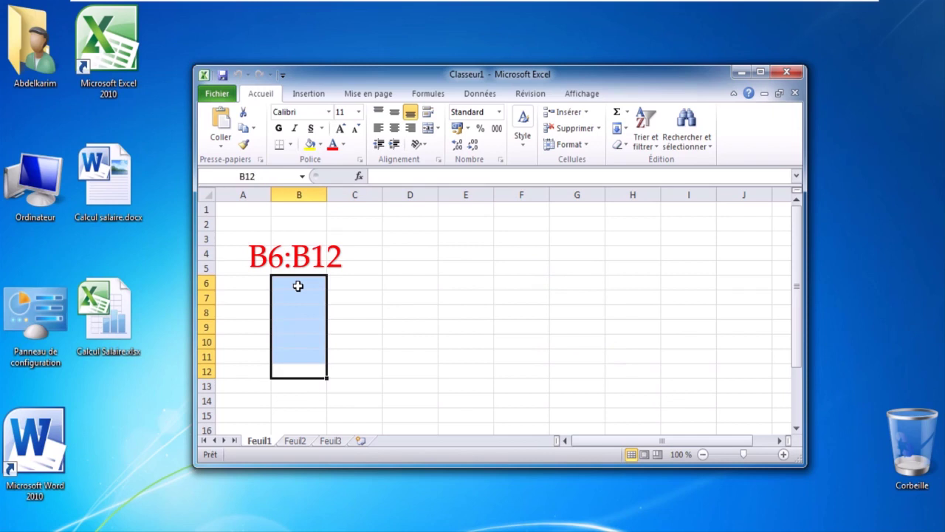
click(425, 283)
drag(425, 283, 563, 276)
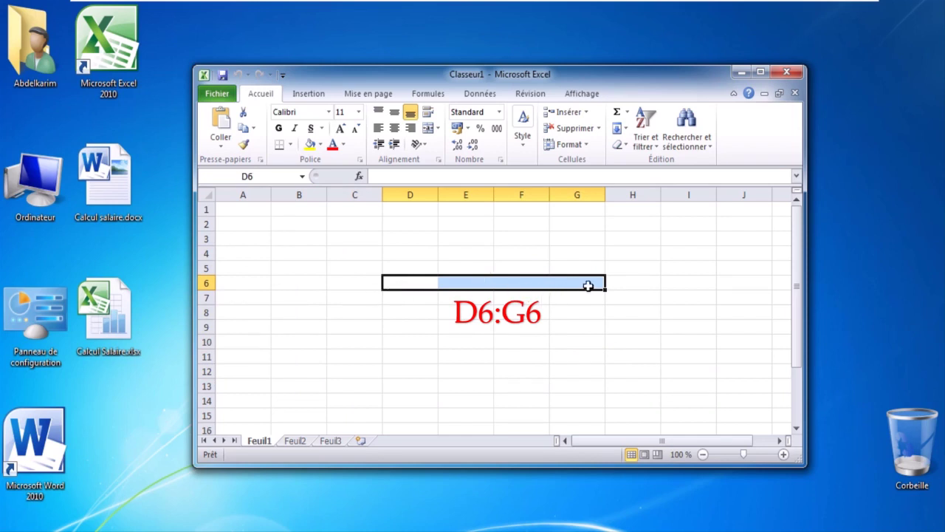
click(287, 253)
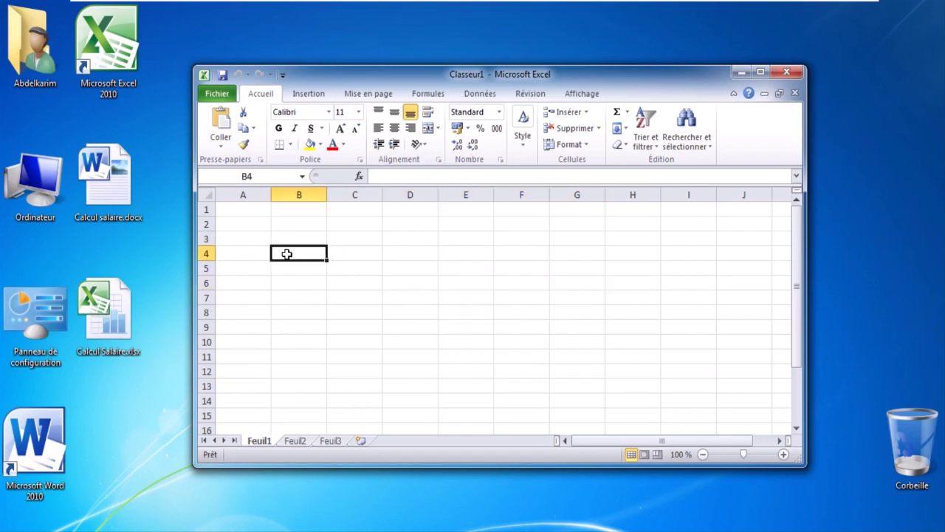